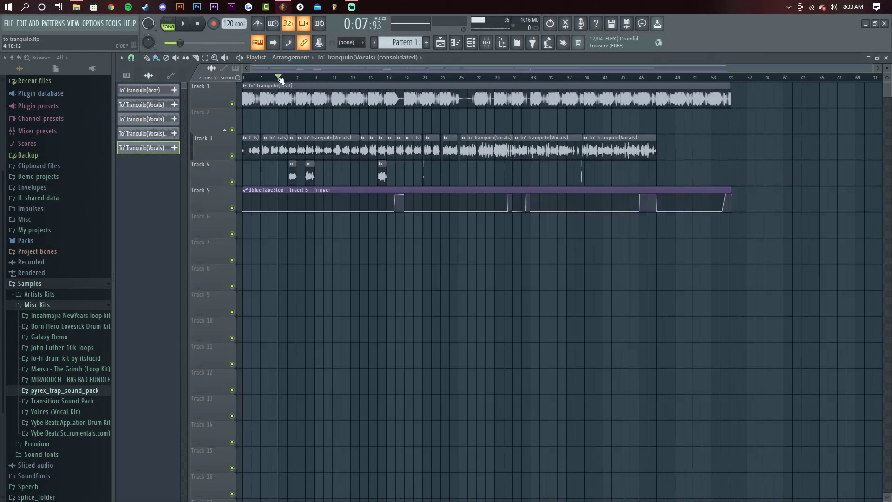
Play the song's opening bars from near the start, then stop playback
left_click_drag(280, 79, 251, 79)
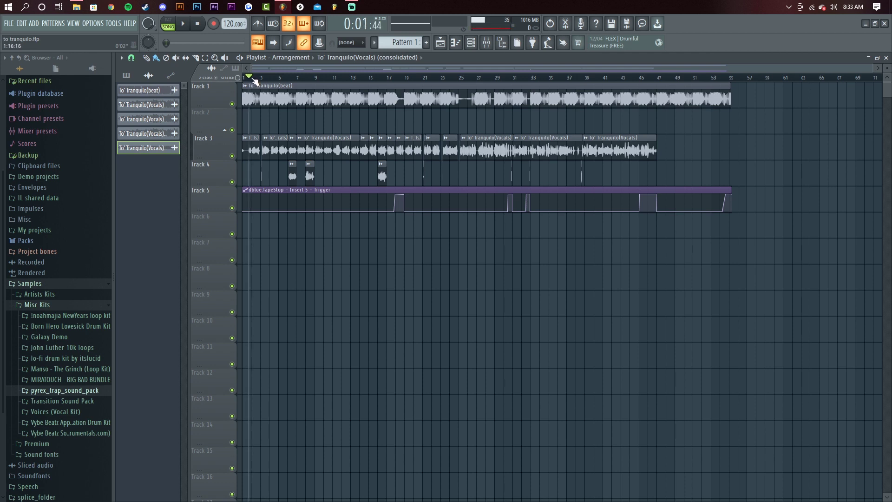
key("space")
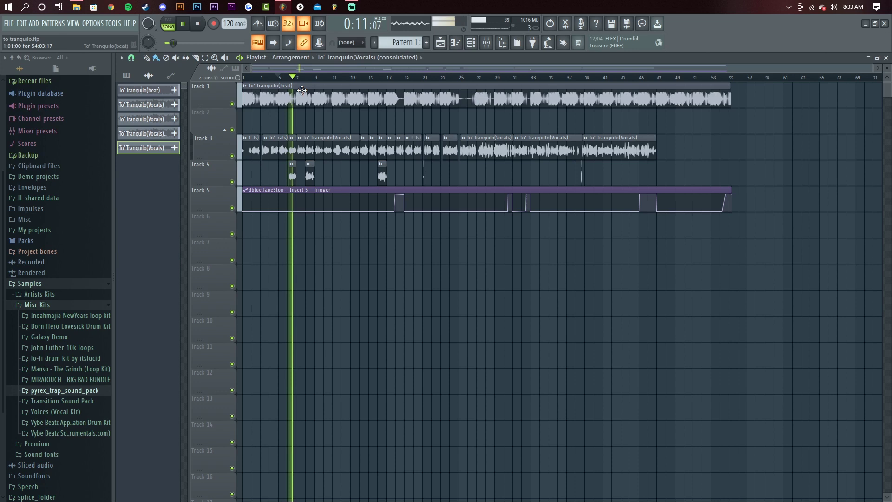
key("space")
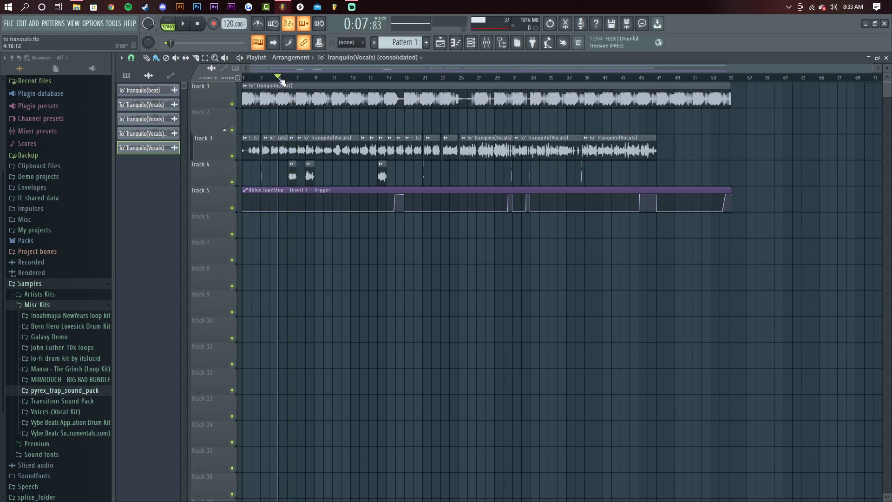
Briefly show and close the mixer, then return the playhead to bar 1
left_click(486, 43)
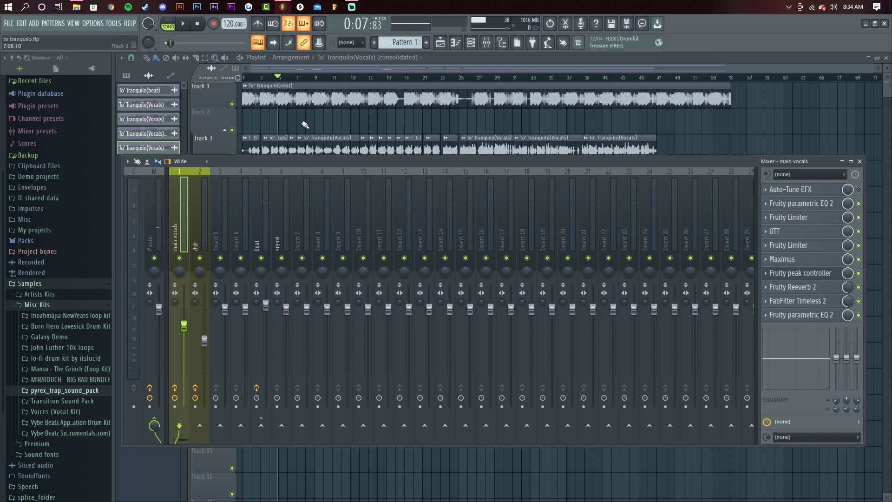
left_click(251, 78)
left_click_drag(251, 78, 244, 84)
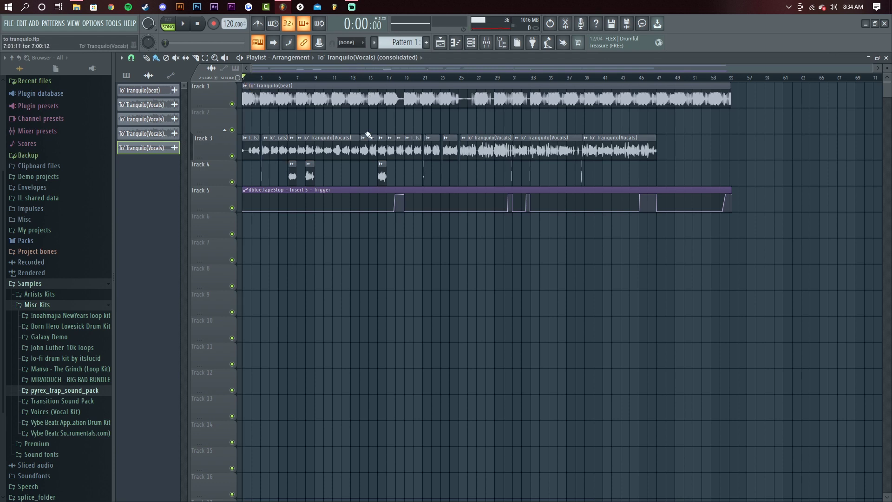
Select the vocal clips on Tracks 2–5 and open the consolidate Rendering dialog with Ctrl+Alt+C
left_click_drag(696, 132, 243, 186)
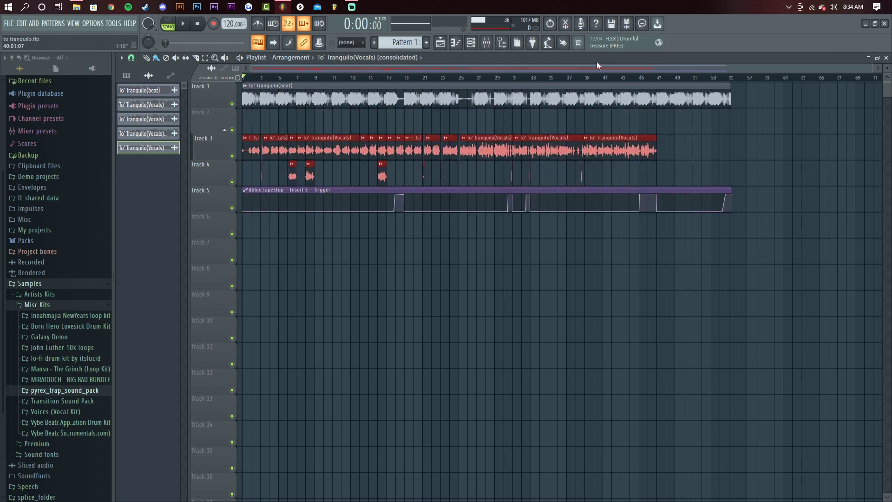
left_click(487, 44)
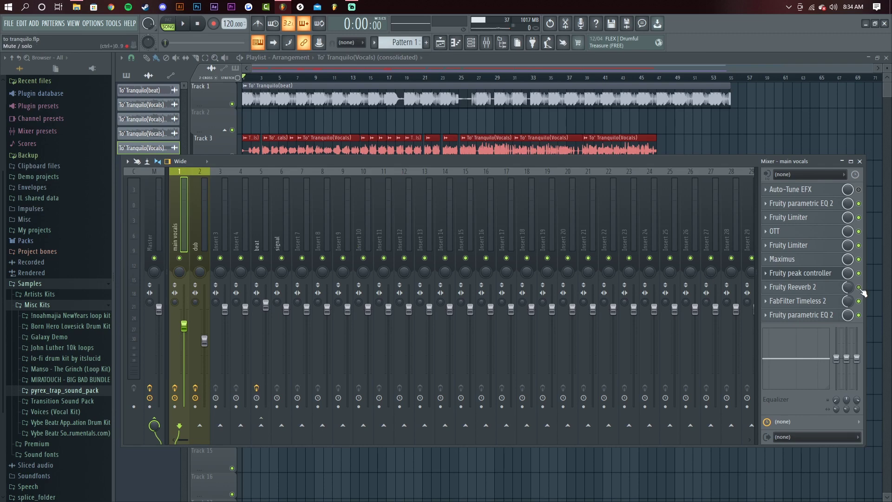
key("F9")
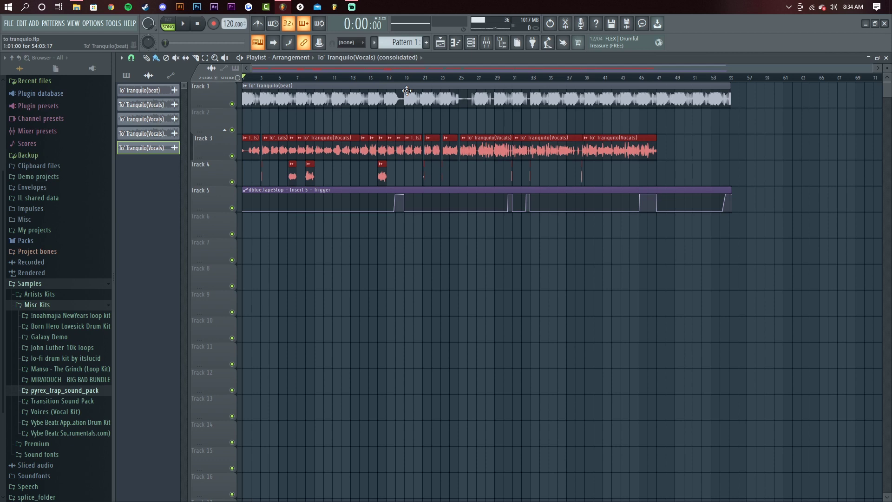
key("ctrl+alt+c")
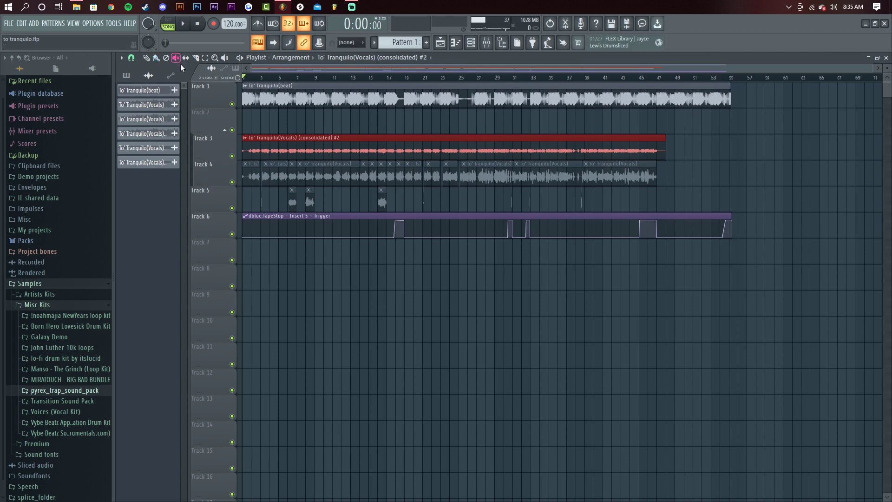
Unmute the original vocal clips on Track 4 and return to the Pencil tool
mouse_move(678, 179)
left_mouse_down()
mouse_move(253, 175)
mouse_move(236, 182)
mouse_move(253, 201)
mouse_move(613, 205)
left_mouse_up()
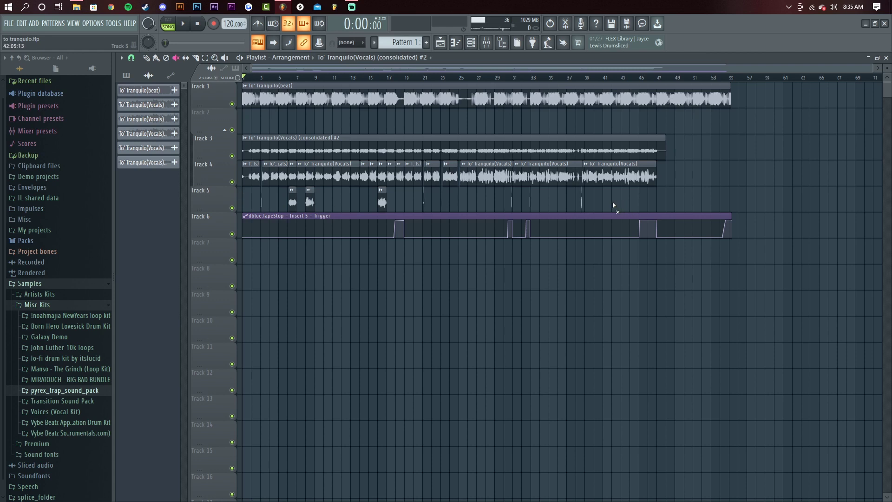
key("p")
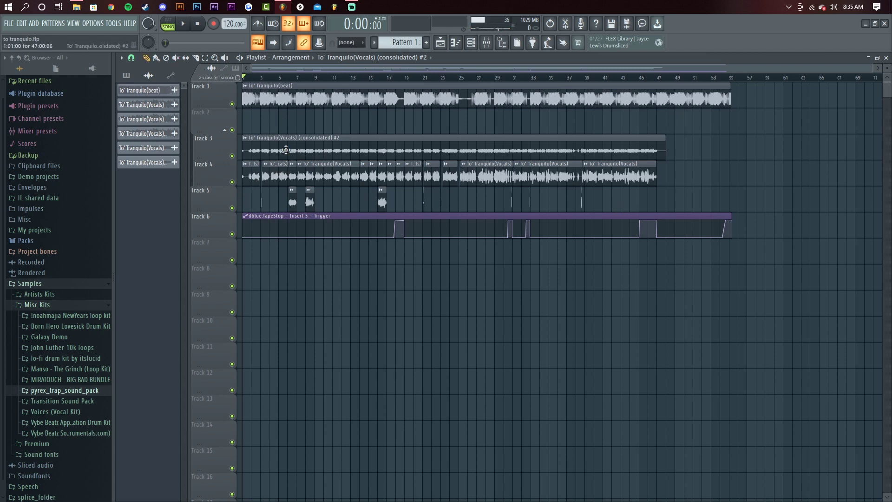
Adjust the consolidated vocal channel's VOL knob toward 100% and close its Channel settings
double_click(325, 151)
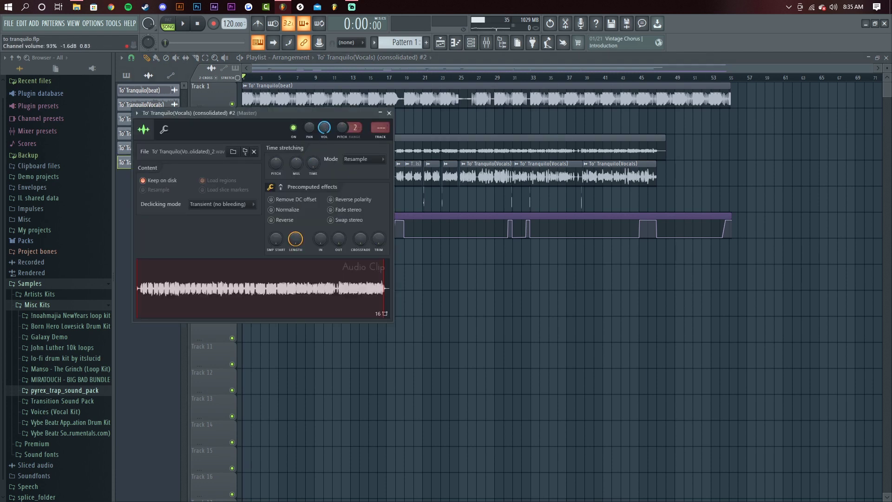
left_click_drag(324, 127, 325, 137)
left_click(389, 113)
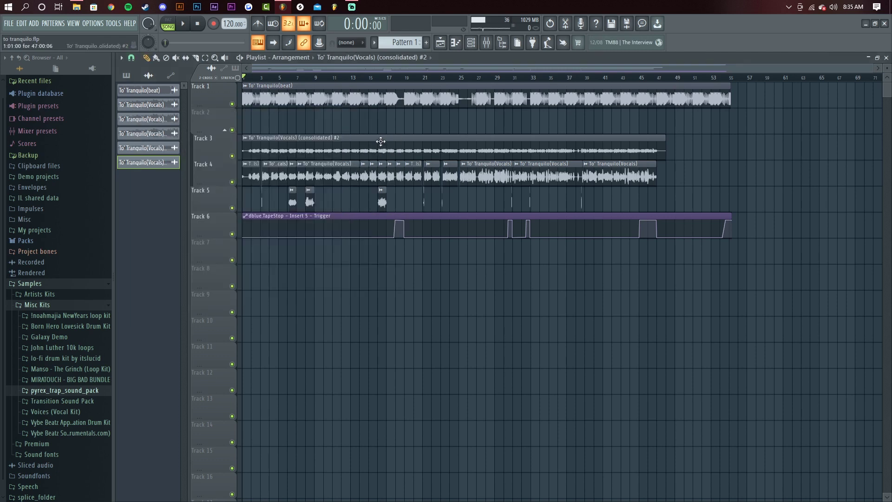
Select the signal mixer insert and check the beat clip's mixer track in its Channel settings
left_click(488, 44)
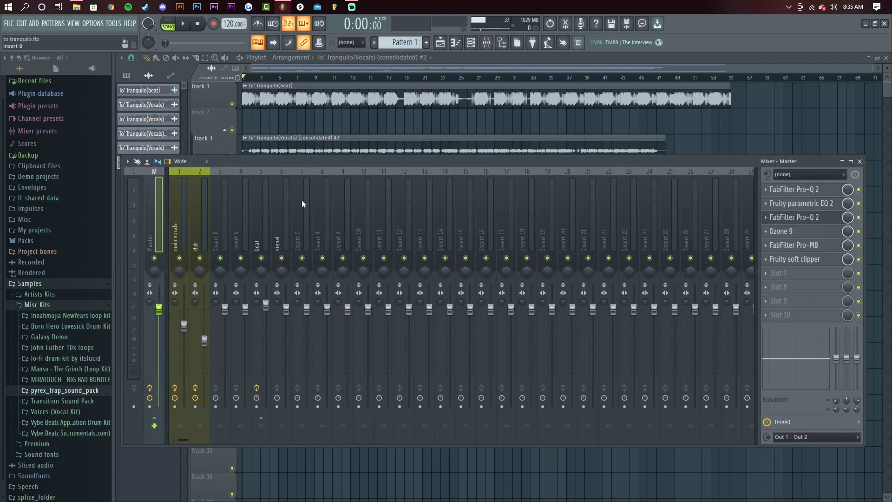
left_click(283, 215)
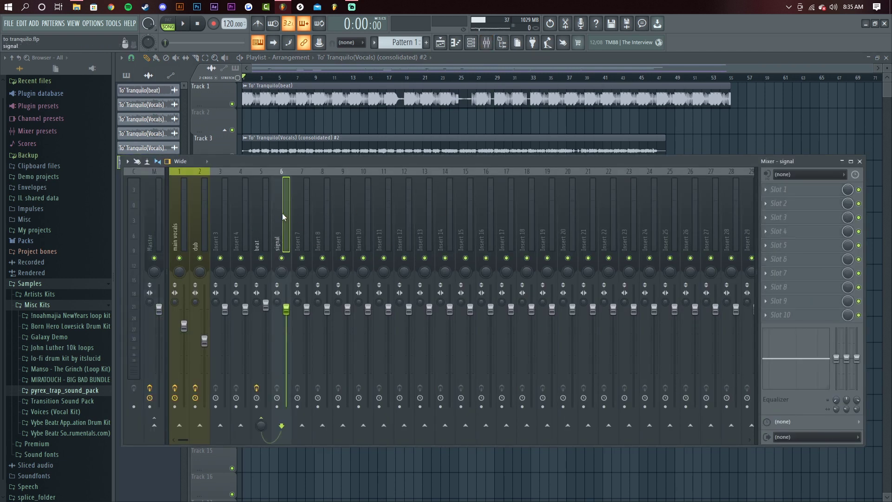
left_click(377, 93)
double_click(376, 94)
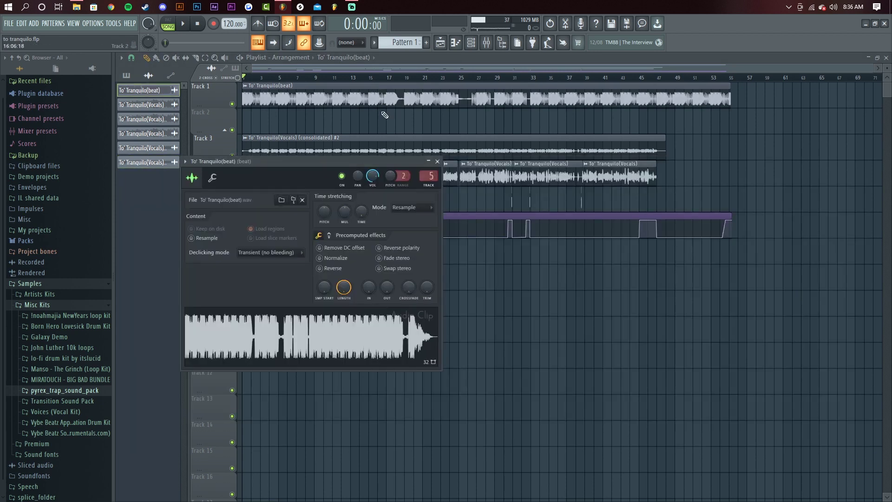
left_click(435, 163)
Check the consolidated vocal clip's Channel settings alongside the mixer
left_click(486, 44)
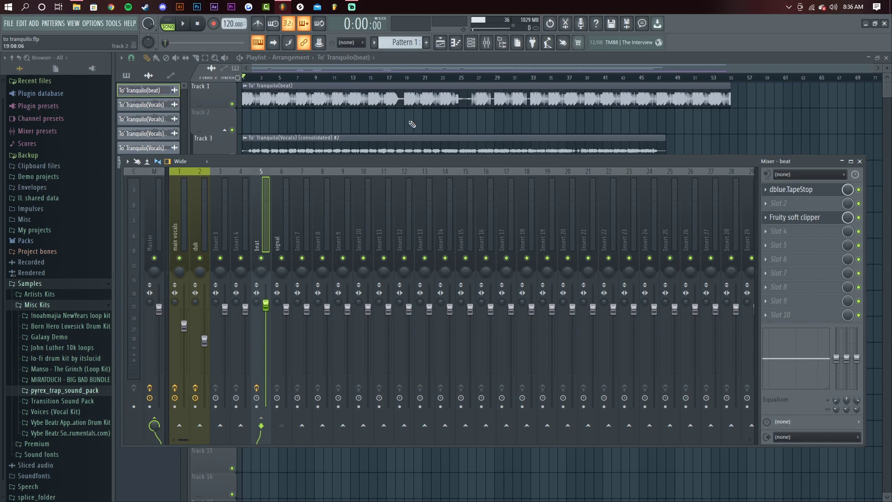
left_click(438, 60)
left_click(487, 42)
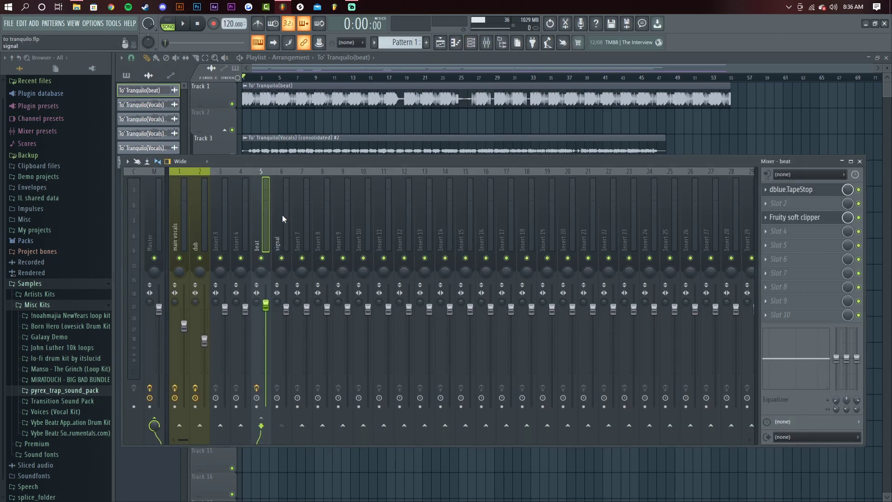
double_click(346, 141)
Close the vocal clip's settings and select the signal insert in the mixer
left_click(389, 112)
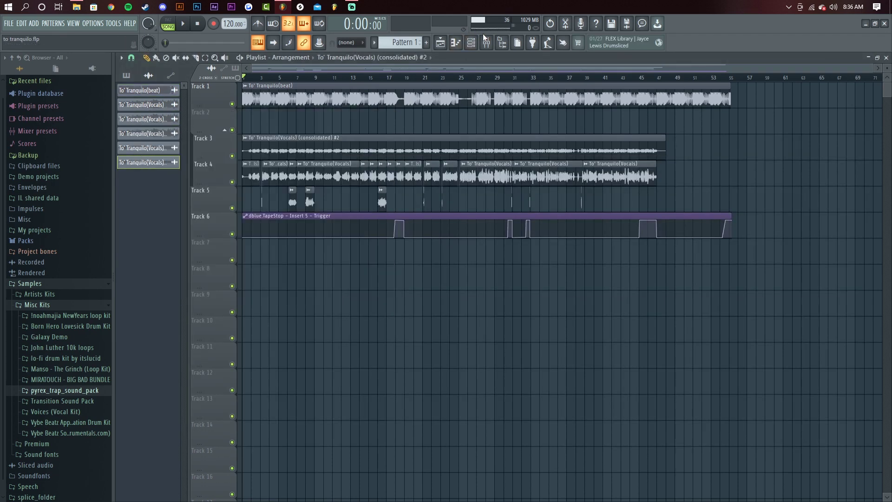
left_click(486, 42)
left_click(284, 208)
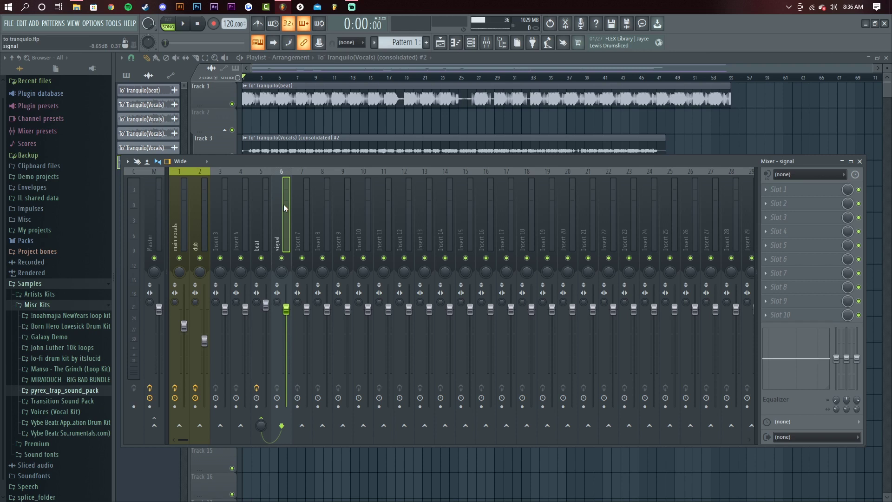
Enable the send from the signal insert to the beat insert, leaving its level at 0%
left_click(154, 427)
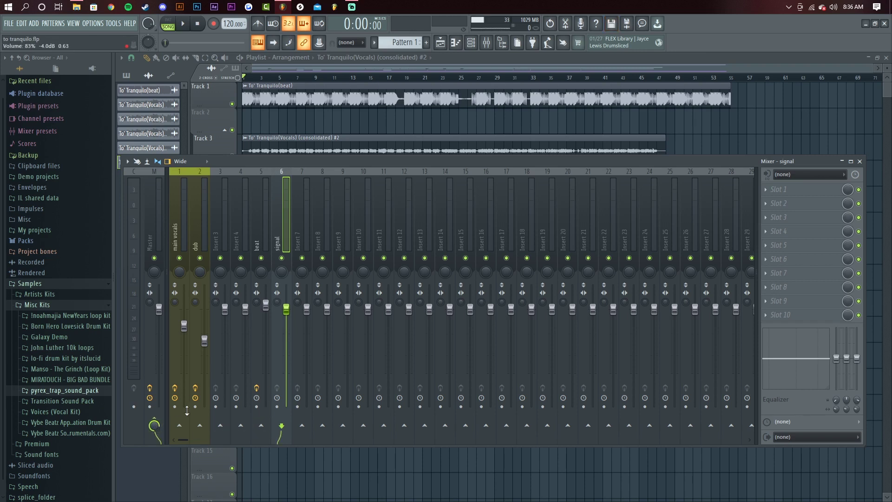
left_click(154, 426)
left_click(261, 425)
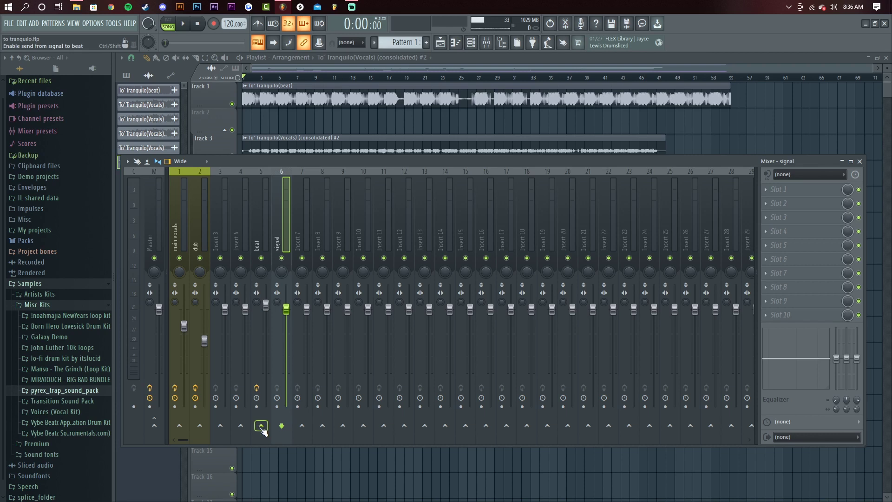
left_click(262, 425)
left_click_drag(266, 425, 265, 378)
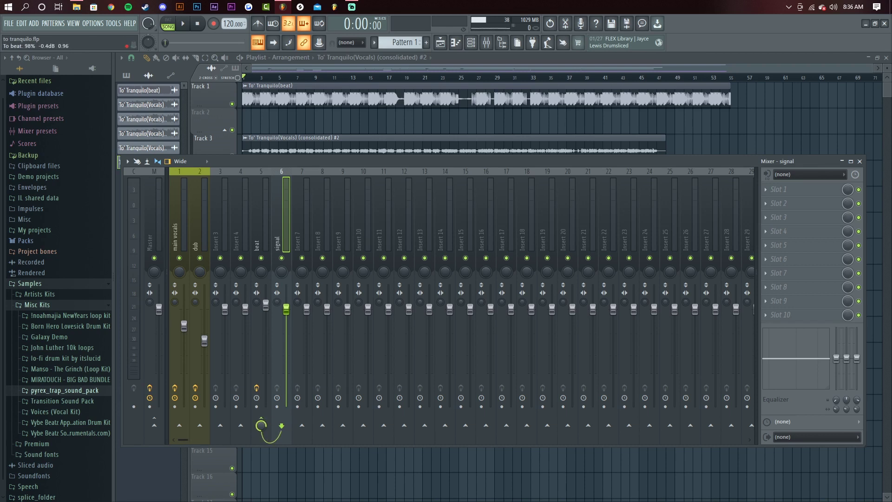
left_click_drag(261, 425, 261, 472)
Load Patcher into the beat insert's Slot 2 and move its window up
left_click(259, 219)
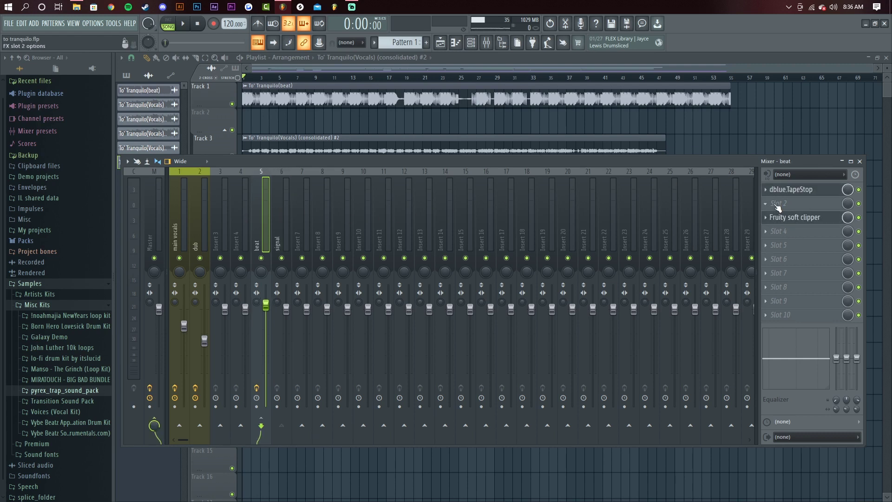
left_click(789, 208)
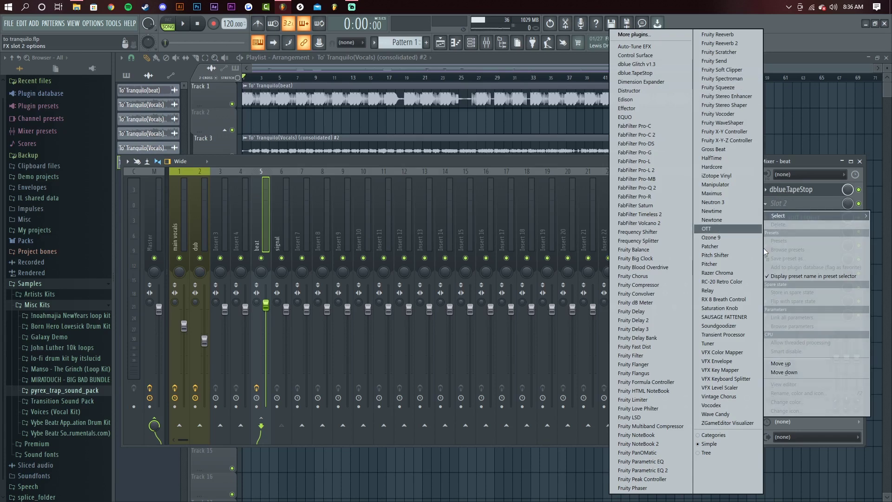
left_click(715, 246)
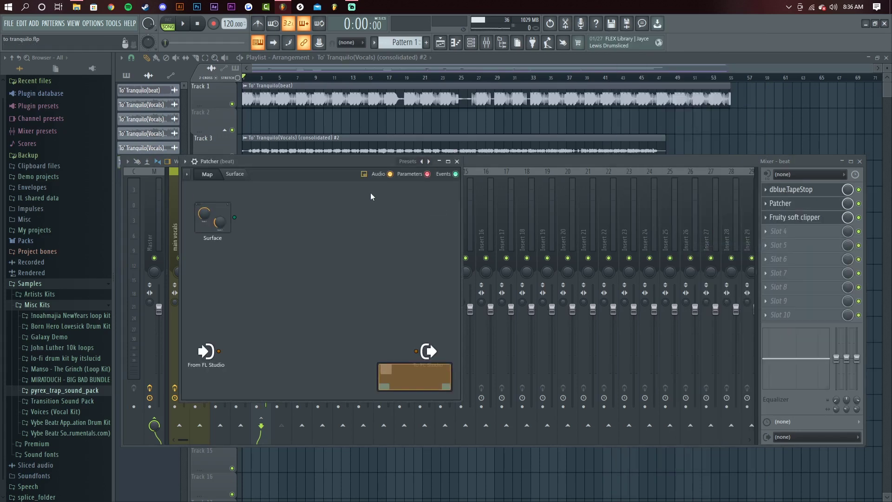
left_click_drag(282, 160, 338, 127)
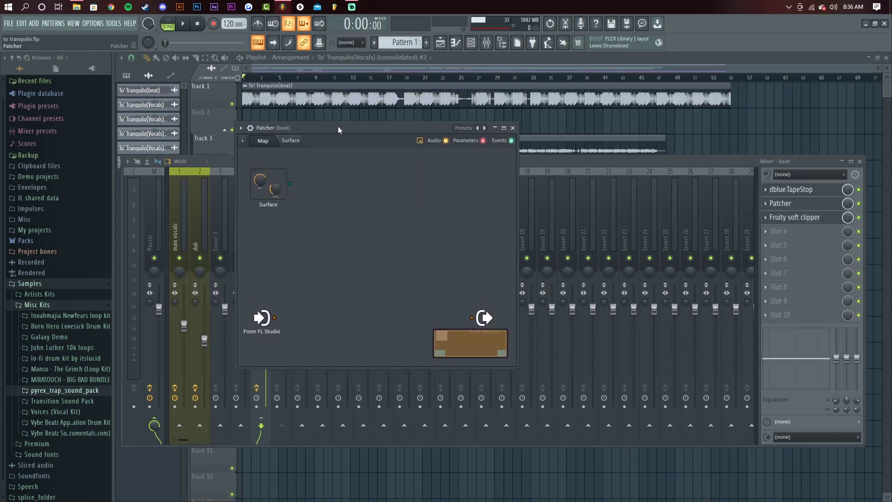
Choose the Multiband Sidechain preset from Patcher's preset list
left_click(484, 128)
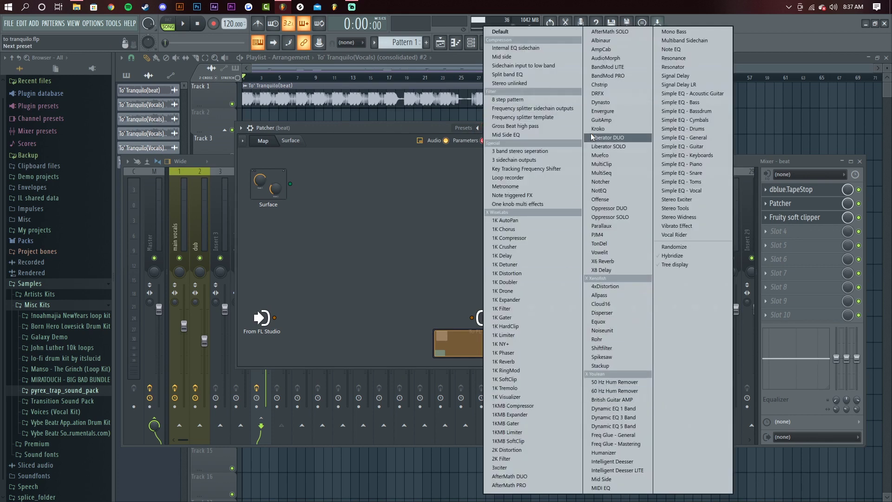
left_click(689, 41)
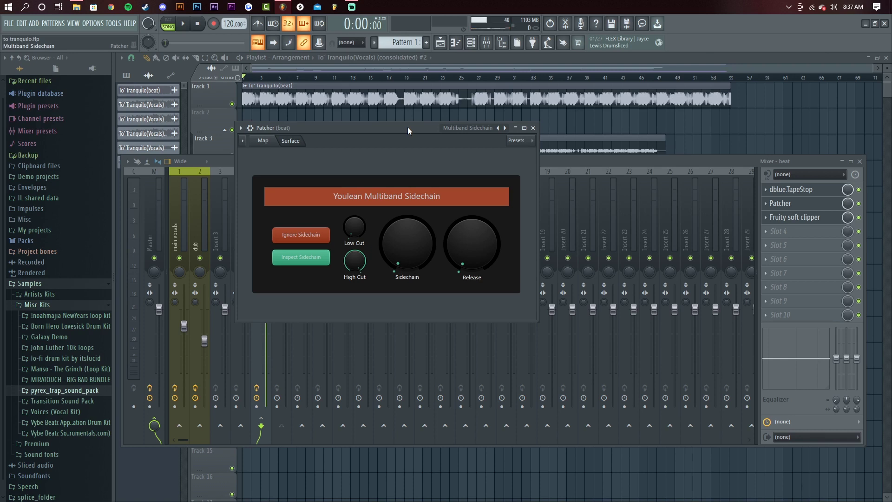
In Patcher's Map, enable From FL Studio's signal audio output and wire it to Connect Sidechain Here
left_click_drag(408, 127, 407, 120)
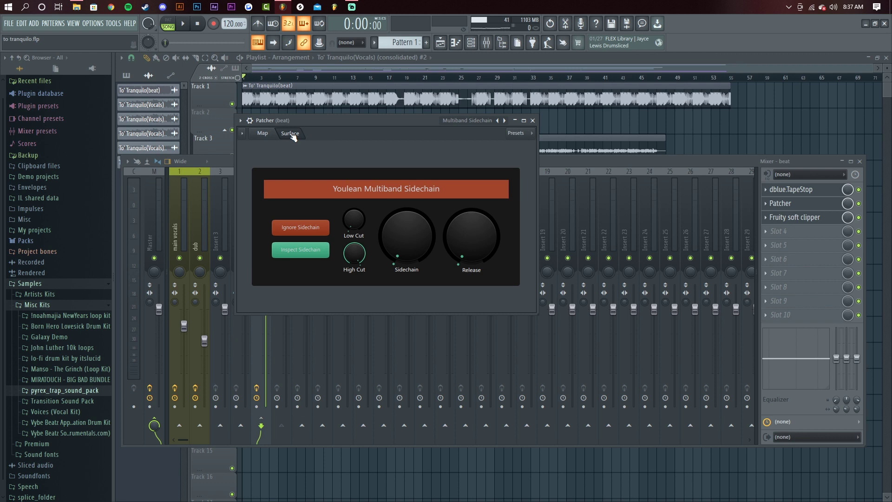
left_click(263, 133)
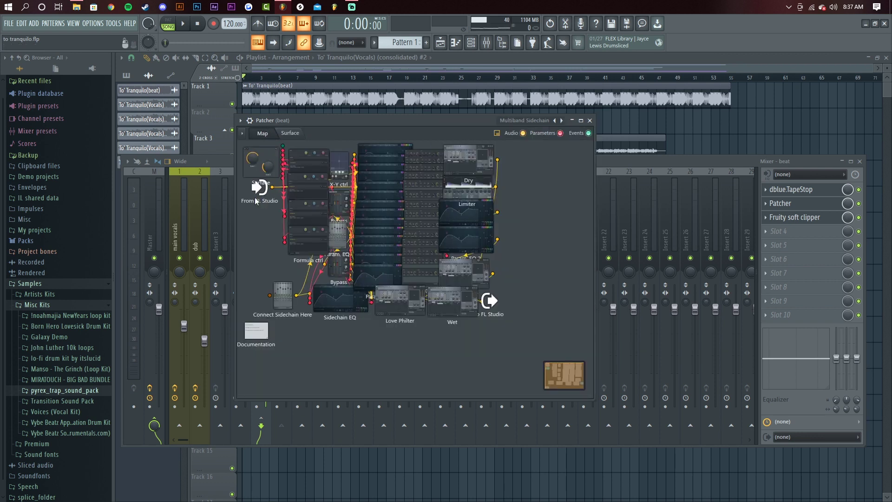
right_click(256, 188)
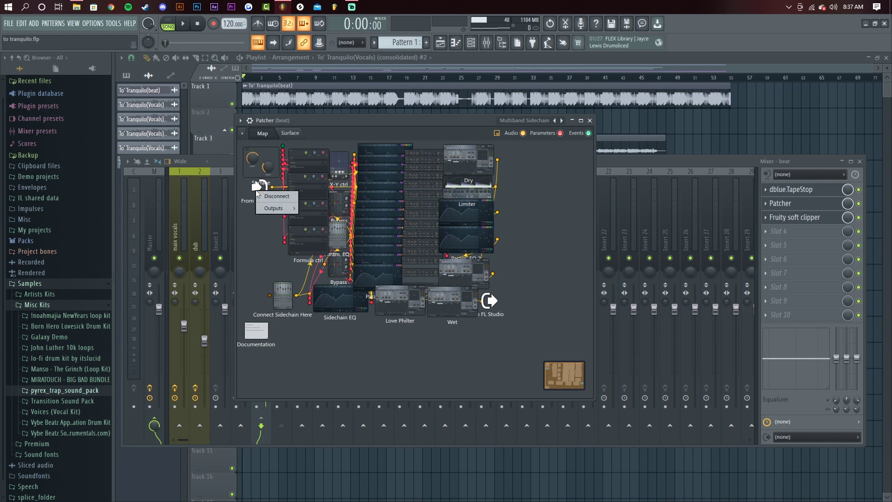
mouse_move(275, 210)
mouse_move(325, 212)
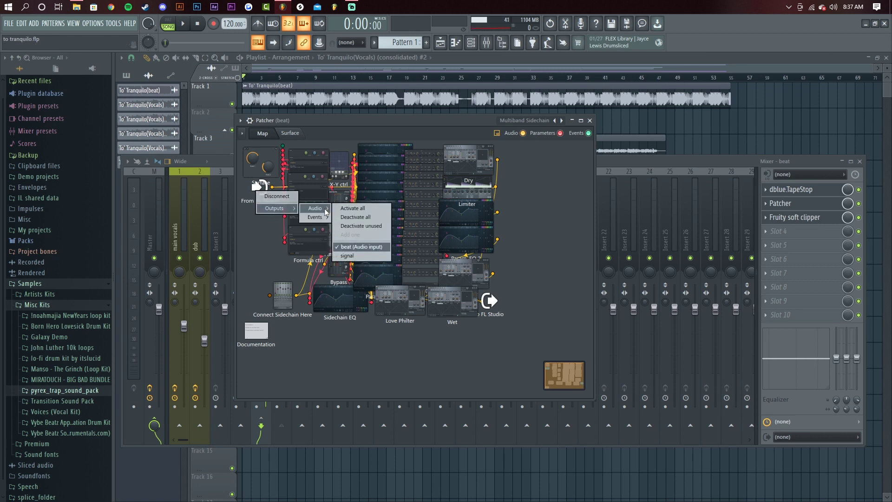
left_click(347, 255)
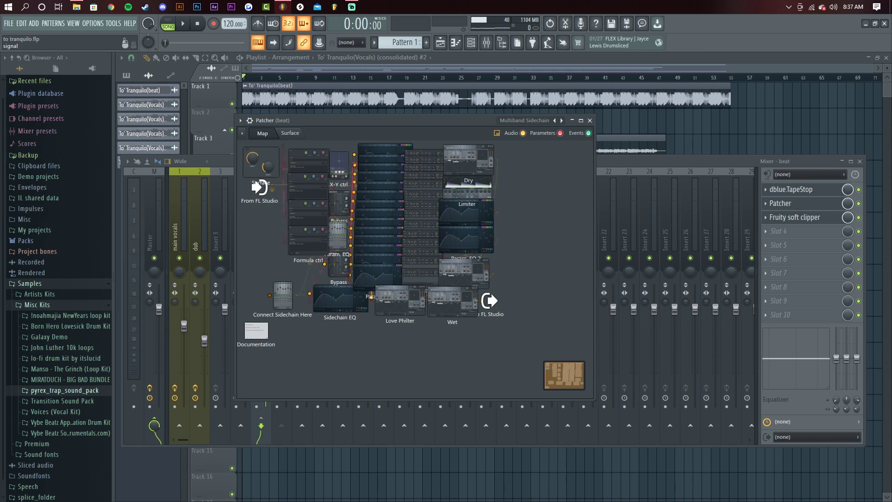
left_click_drag(273, 190, 270, 295)
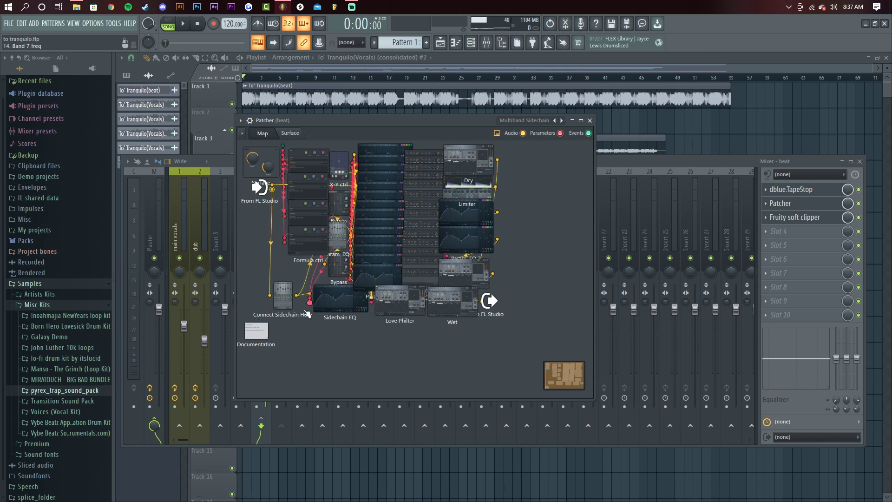
left_click(290, 134)
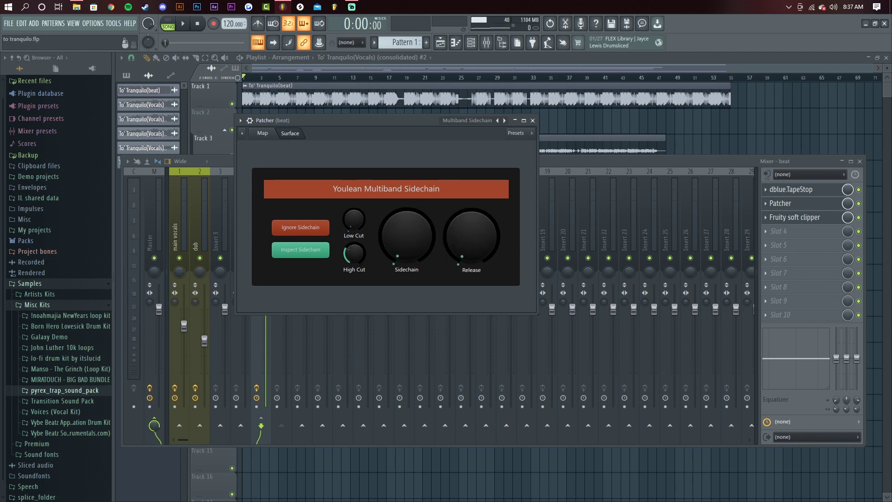
Nudge the Sidechain knob up moderately, then close the Patcher and Mixer windows
mouse_move(406, 237)
left_mouse_down()
mouse_move(407, 228)
mouse_move(407, 244)
left_mouse_up()
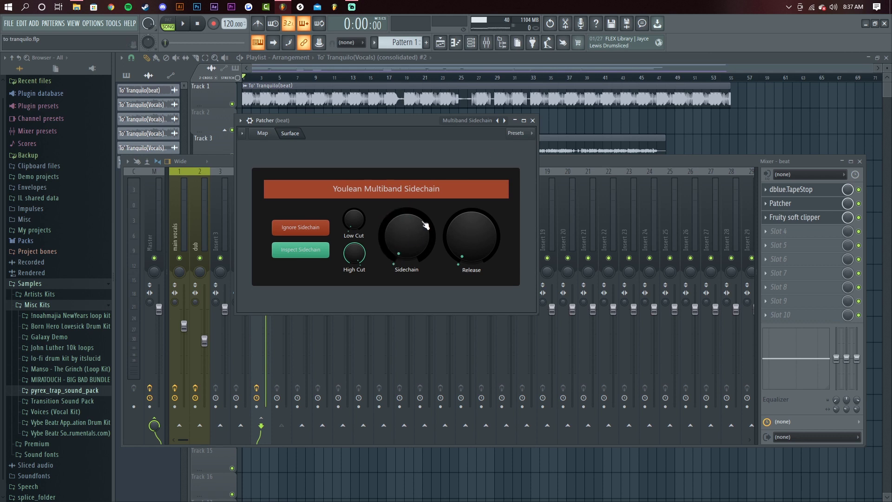
left_click(533, 121)
left_click(466, 58)
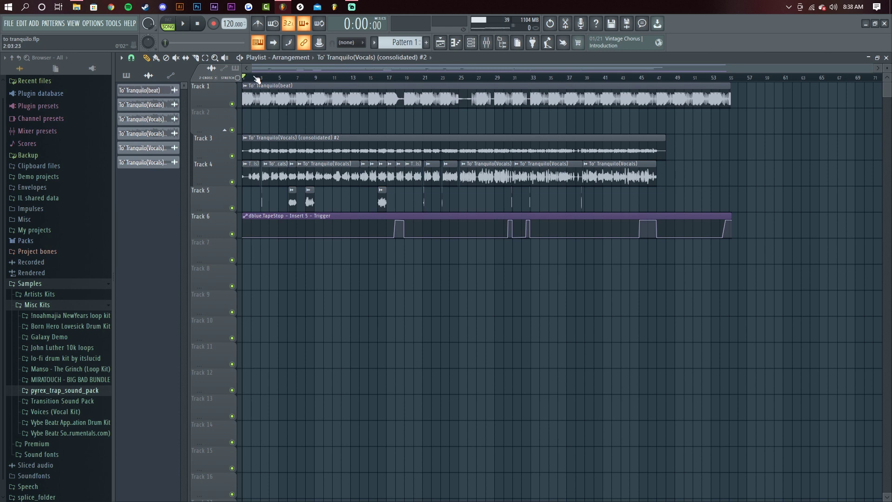
Set the song position near 0:02 and check which mixer tracks two vocal clips feed
left_click(257, 79)
key("F9")
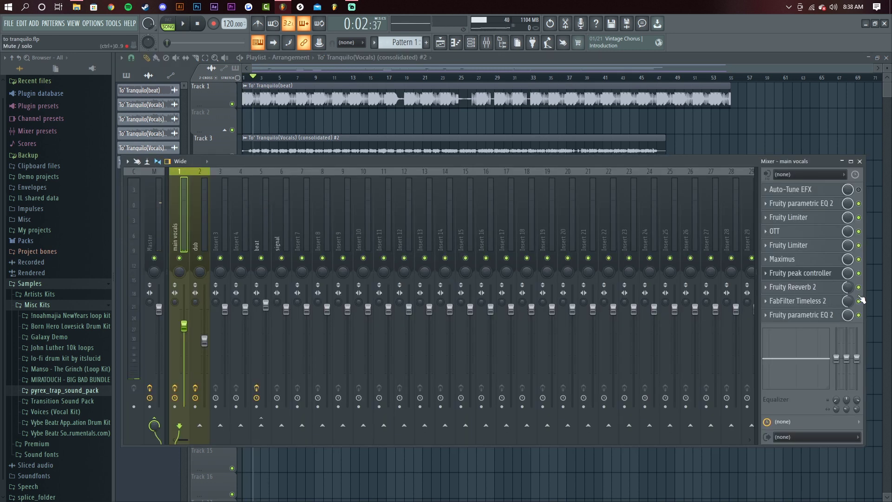
double_click(342, 145)
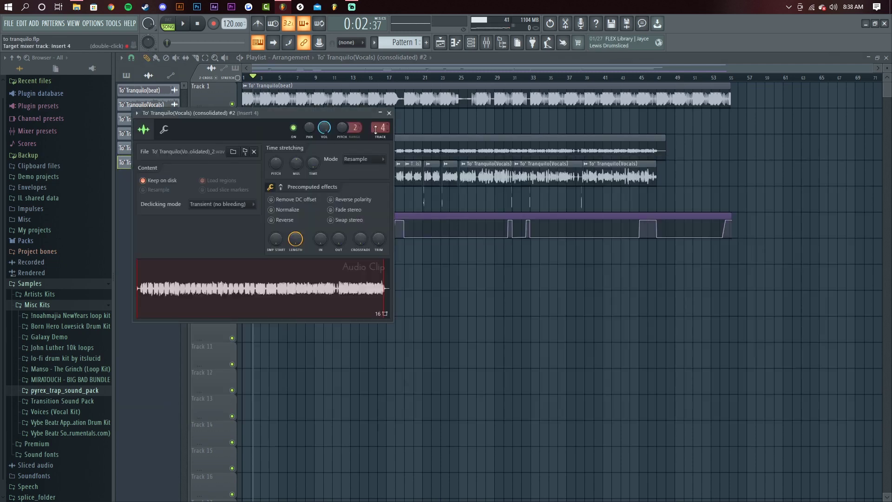
left_click(388, 113)
double_click(384, 151)
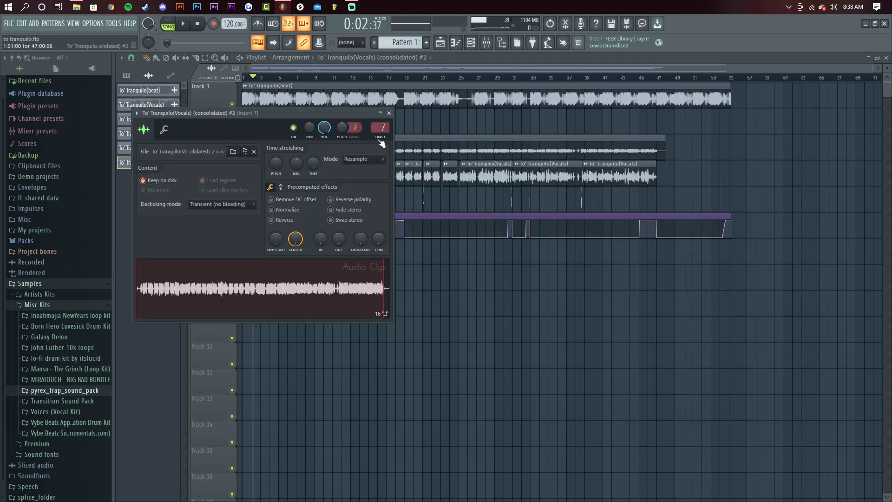
left_click(388, 114)
Play a few seconds from 0:02 to hear the beat duck, then select the beat mixer track
left_click(487, 42)
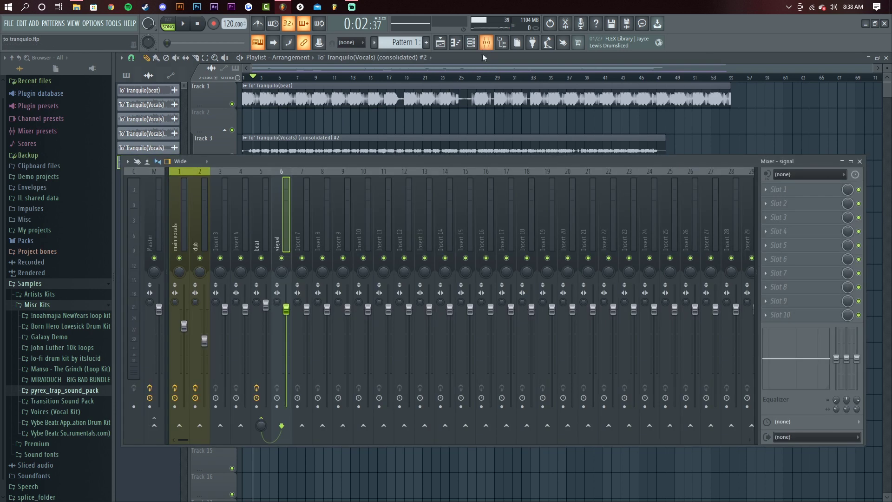
key("space")
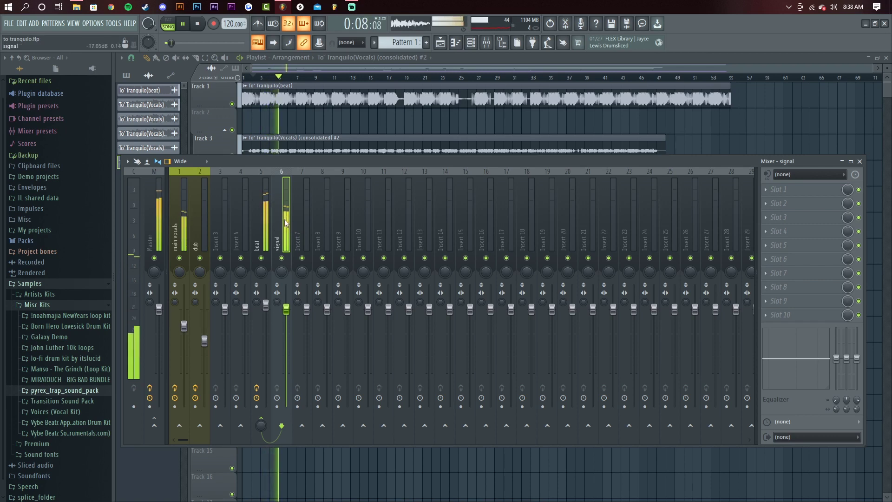
key("space")
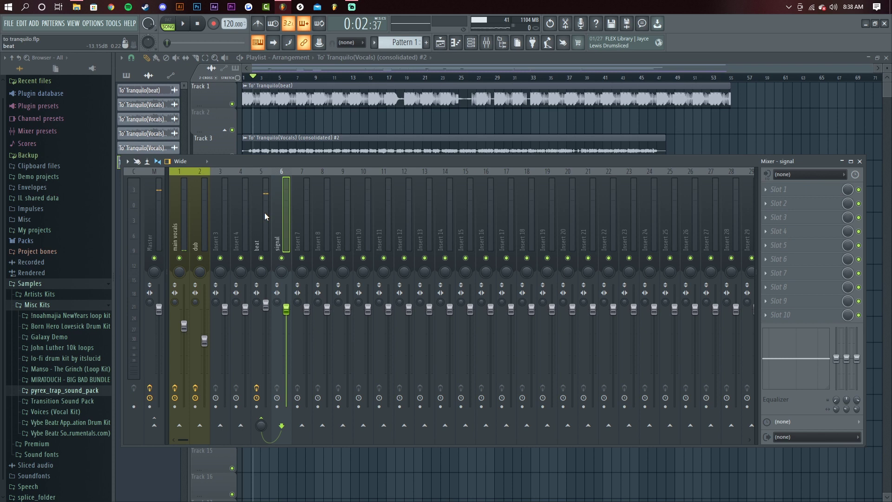
left_click(265, 217)
Mute the vocals and bring the beat bus's Youlean Multiband Sidechain controls to the front
left_click(780, 203)
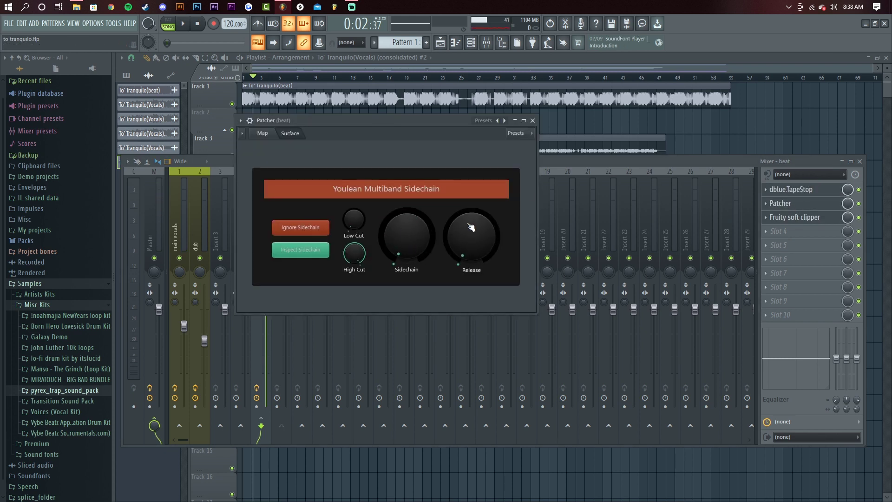
left_click(559, 162)
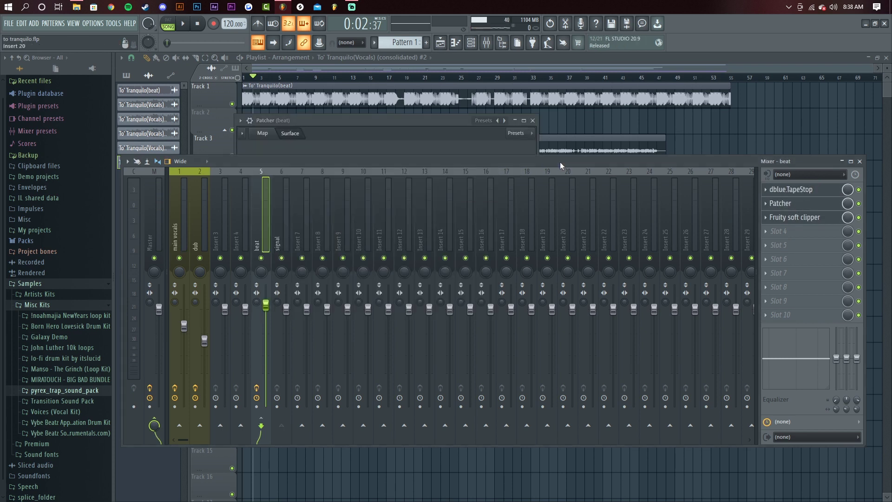
left_click(200, 258)
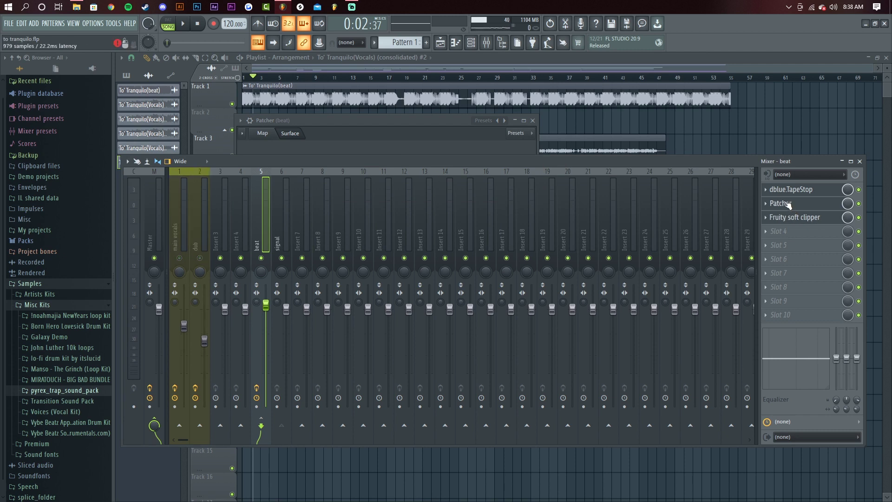
left_click(419, 120)
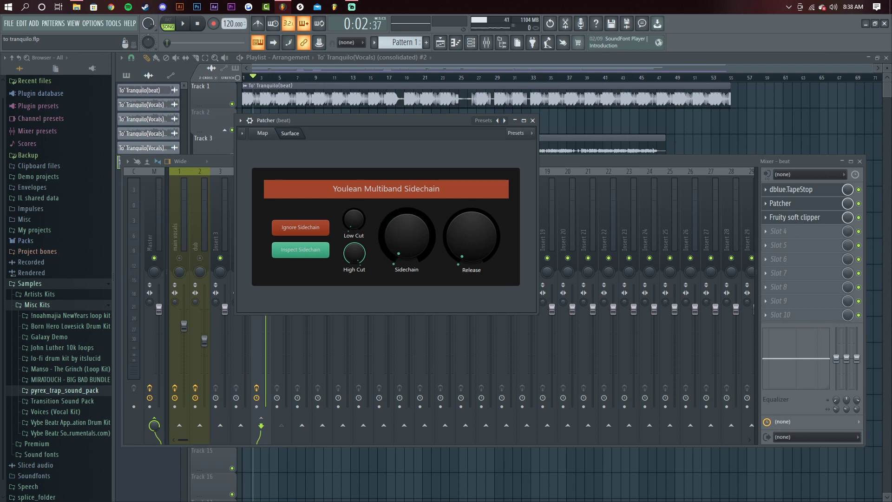
Play the beat alone, raise the Sidechain amount then pull it back to moderate, and unmute the vocals
key("space")
left_click_drag(407, 247, 408, 191)
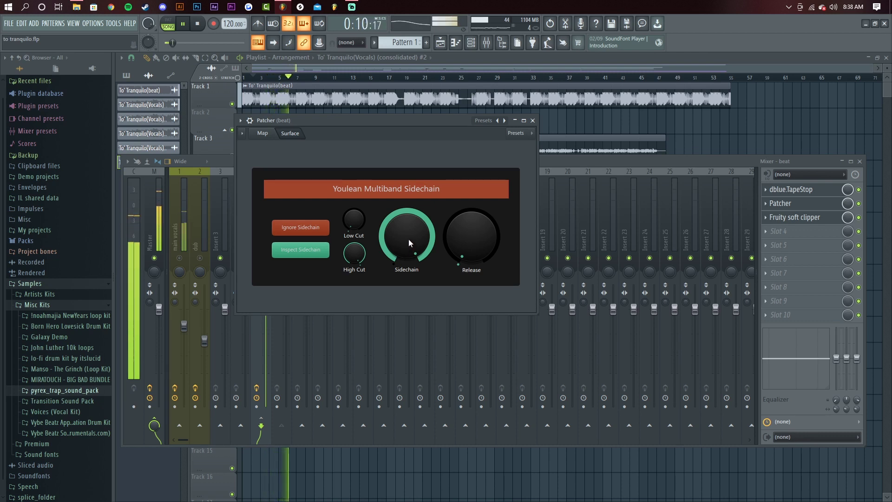
left_click_drag(408, 238, 407, 279)
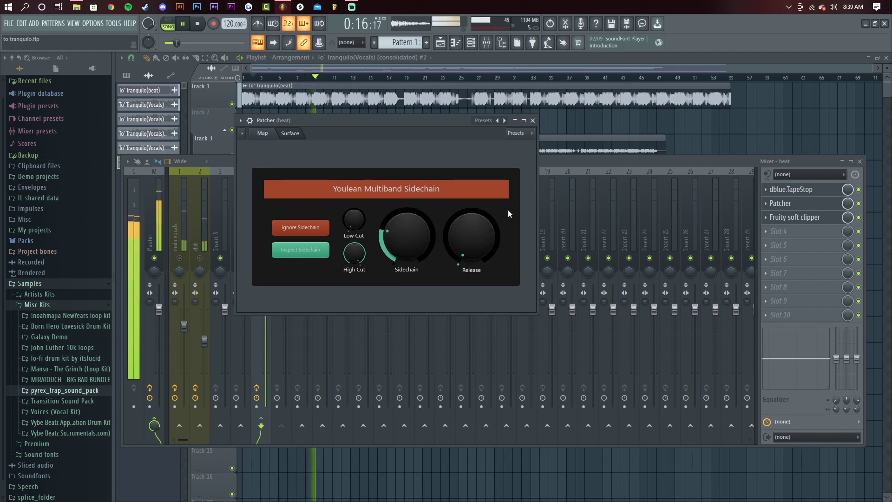
key("space")
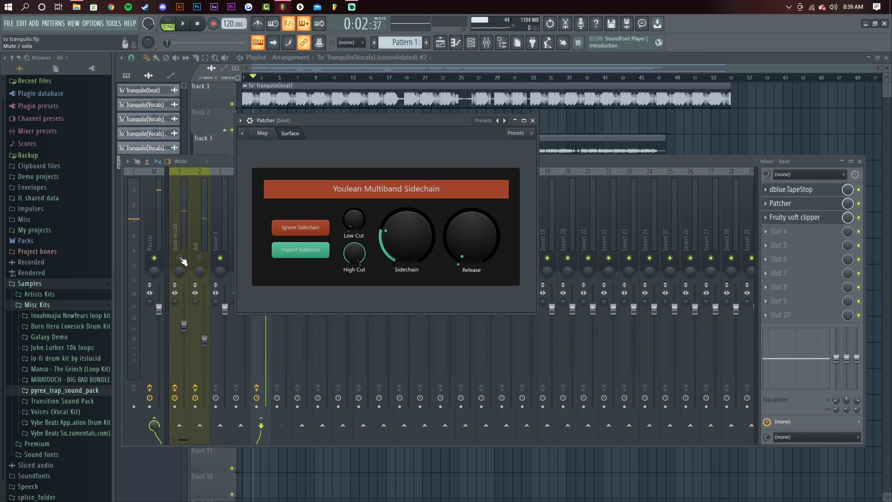
left_click(181, 258)
Replay with vocals and fine-tune the Sidechain knob to around 10 o'clock
left_click_drag(410, 122, 412, 118)
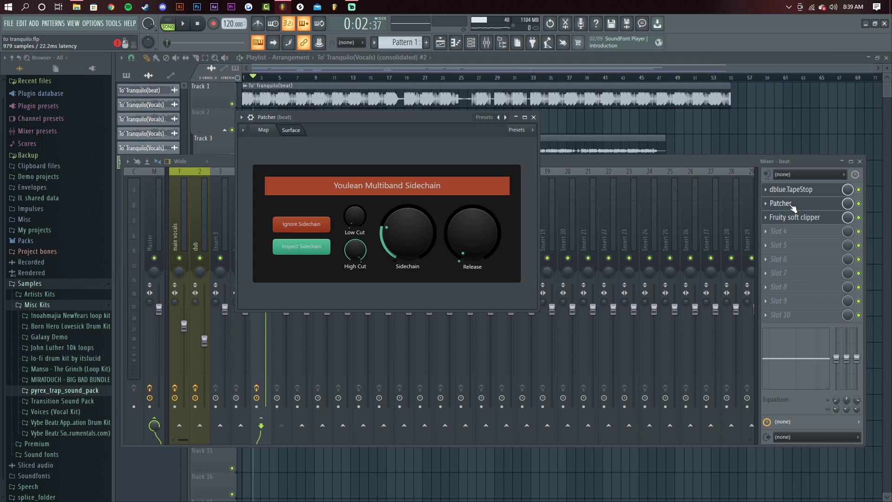
key("space")
scroll(415, 238, "up", 2)
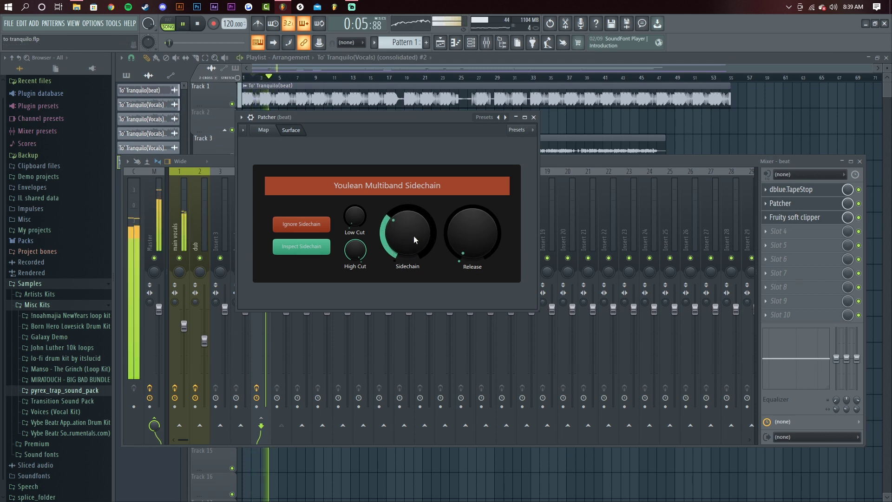
scroll(418, 238, "up", 1)
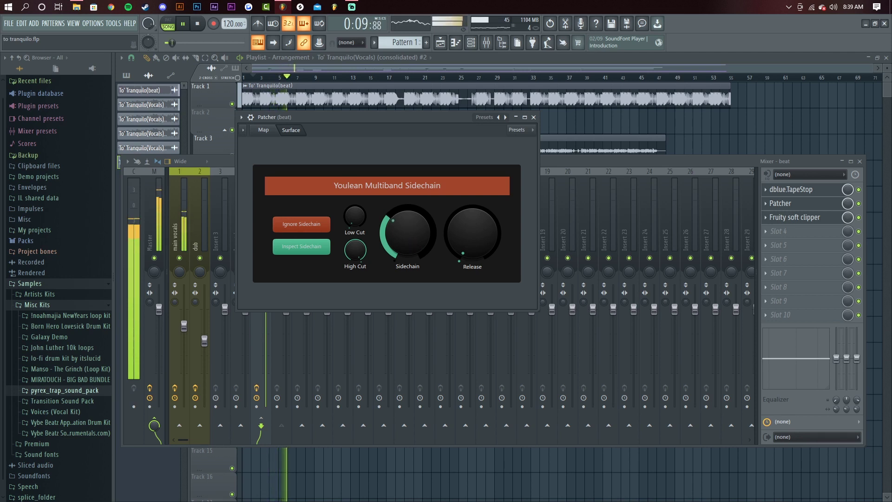
scroll(411, 238, "up", 4)
scroll(411, 238, "up", 2)
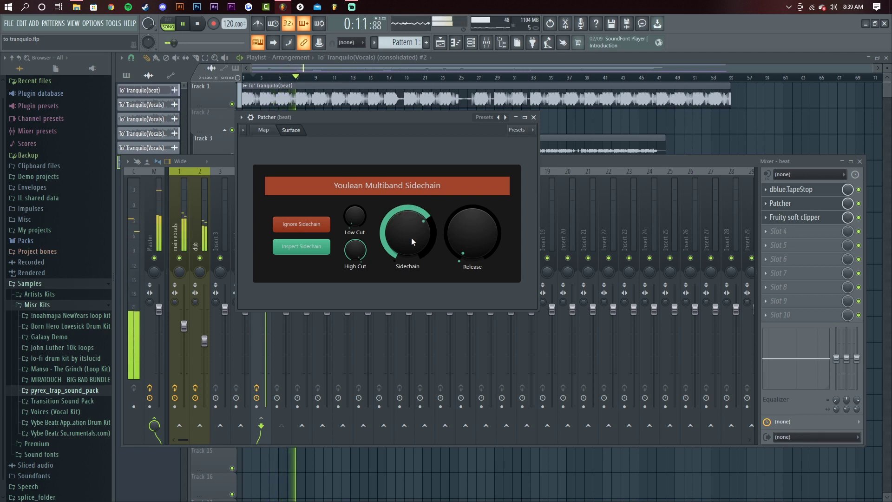
scroll(412, 241, "down", 5)
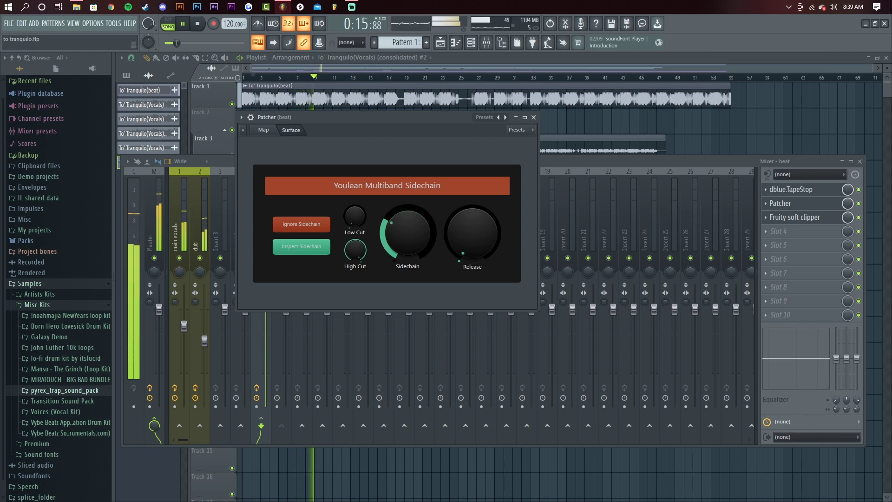
scroll(412, 241, "down", 1)
Lower the main vocals fader slightly to about 85% and stop playback
left_click(188, 227)
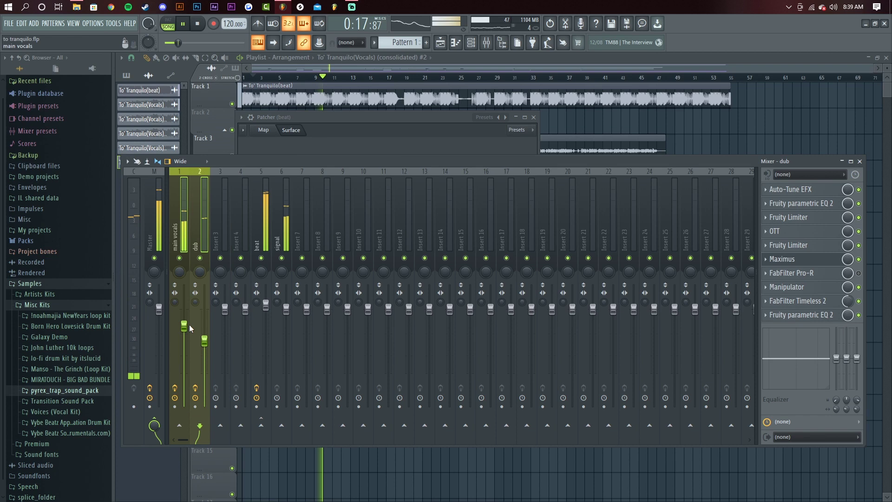
left_click_drag(185, 325, 186, 327)
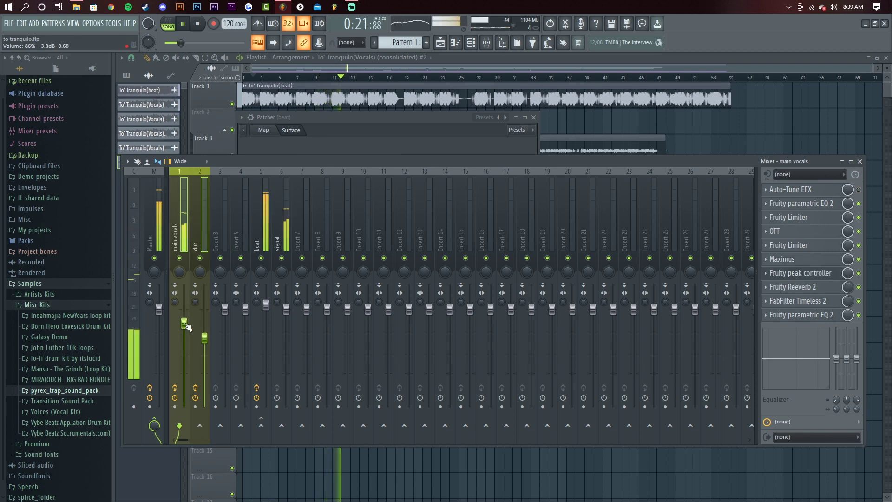
left_click(466, 61)
key("space")
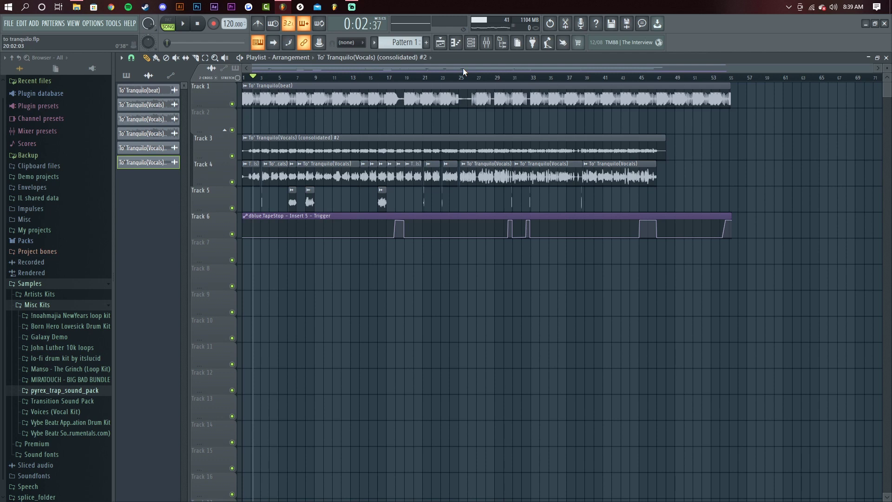
Reopen the Mixer, select the dub insert, then close the Mixer with F9
left_click(487, 42)
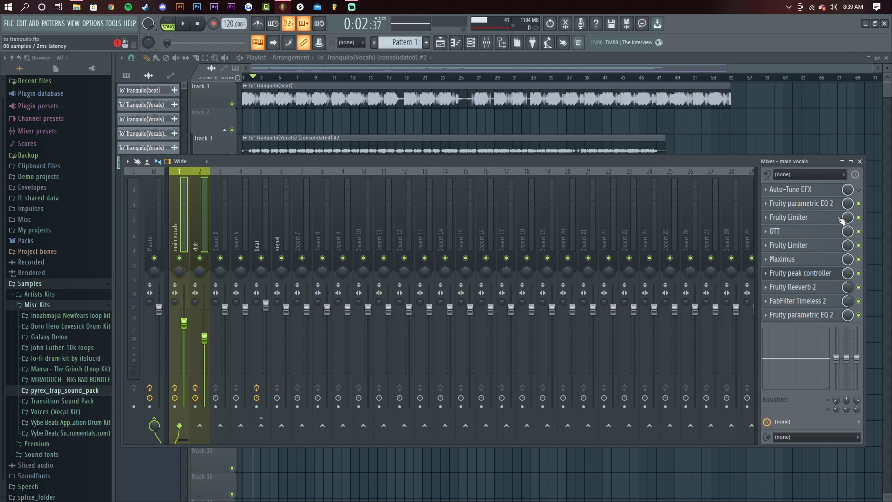
left_click(205, 212)
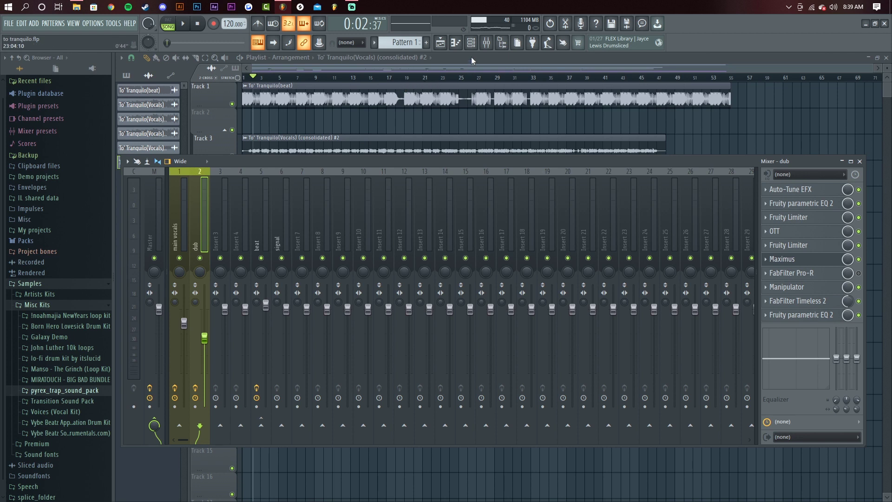
key("F9")
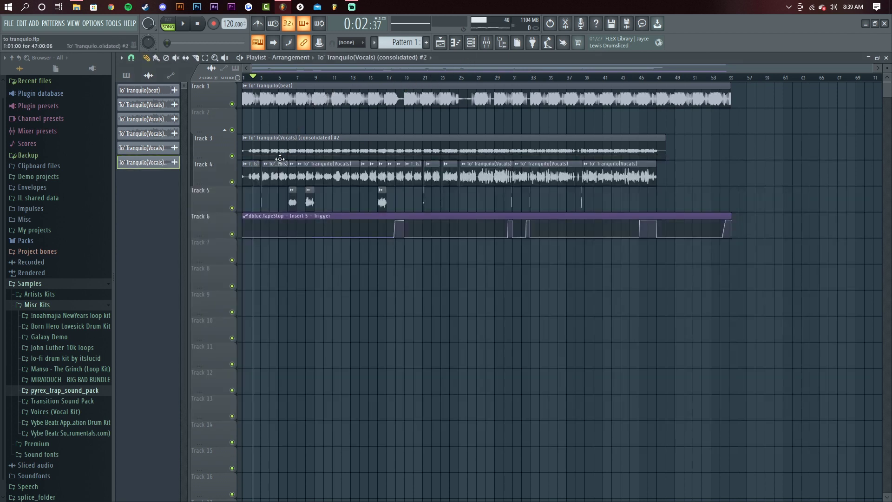
Zoom the playlist, drag the song position marker to bar 7, and pan across the arrangement
scroll(268, 71, "up", 5)
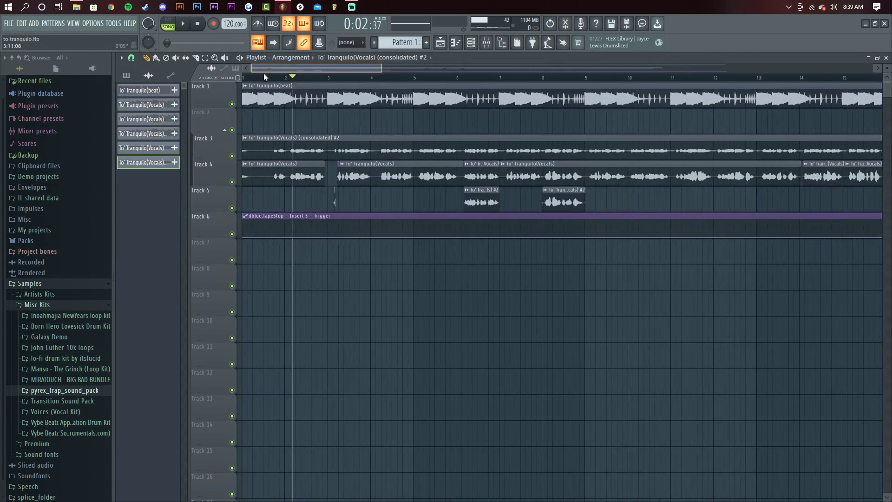
mouse_move(283, 70)
left_mouse_down()
mouse_move(250, 79)
mouse_move(514, 153)
left_mouse_up()
scroll(515, 154, "down", 6)
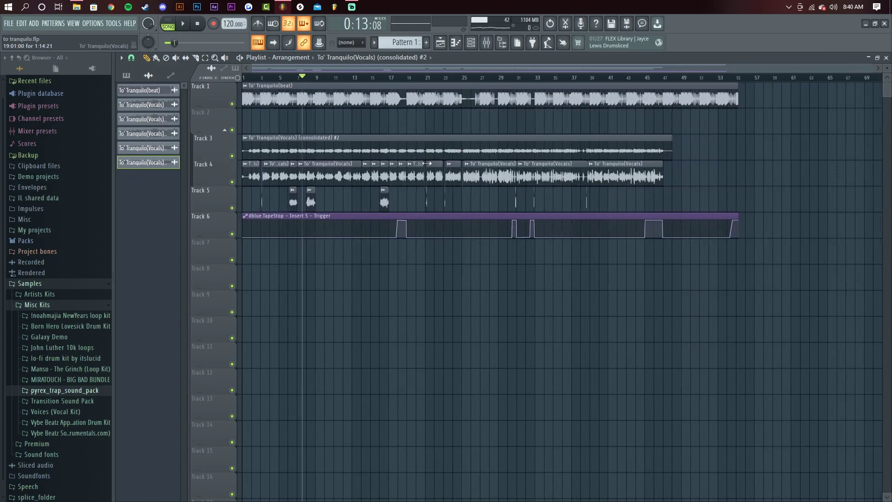
scroll(342, 71, "up", 3)
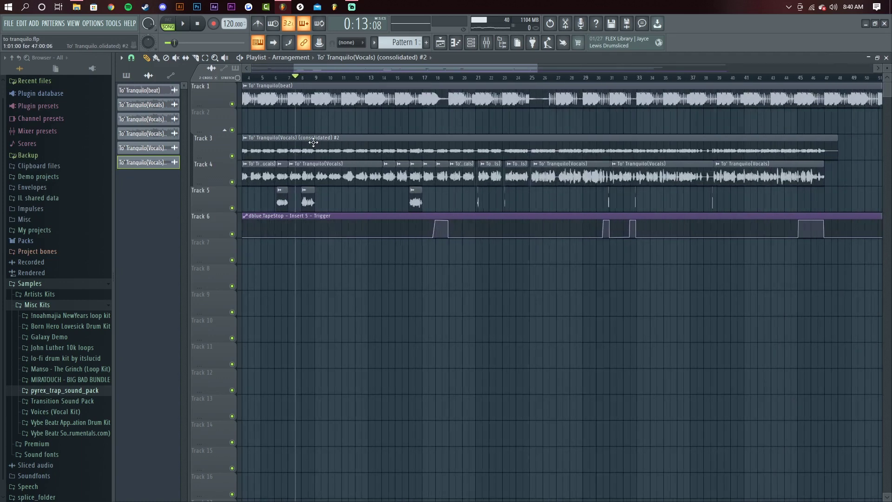
left_click_drag(342, 71, 256, 69)
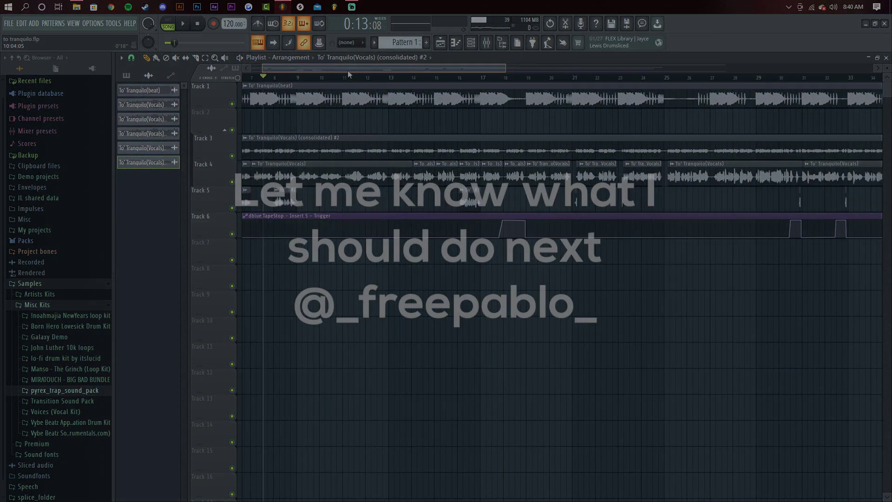